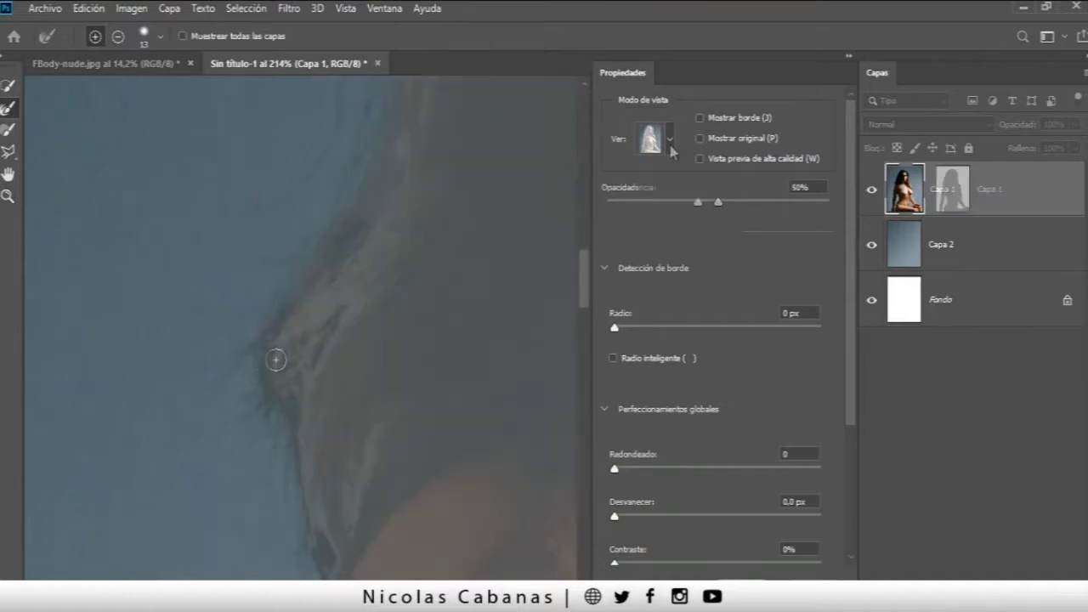
- Preview the cut-out with a red Overlay view and inspect another part of the hair edge
click(585, 248)
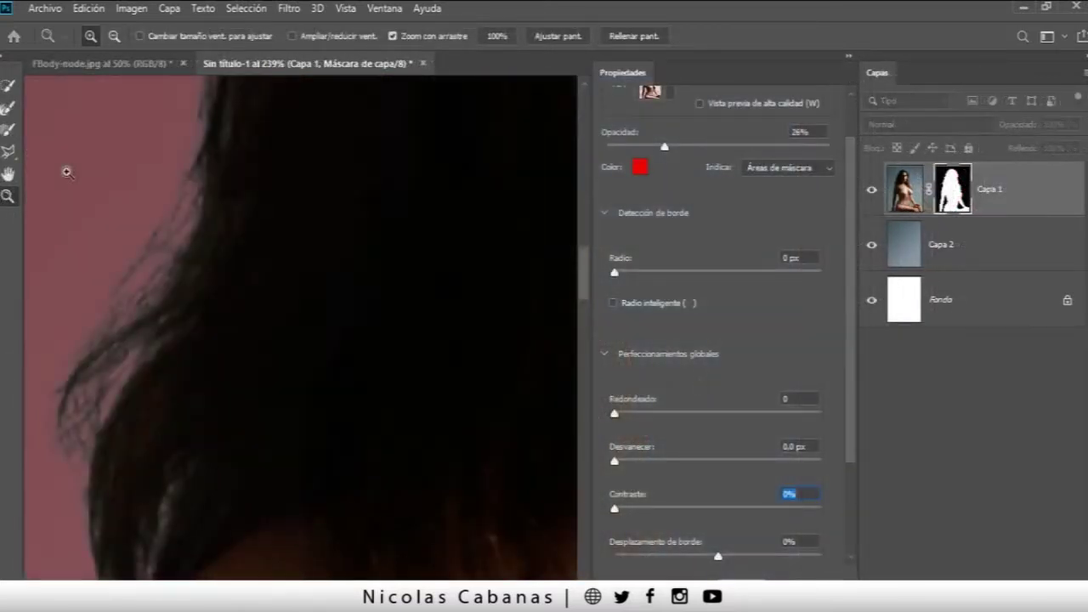
drag(126, 270, 475, 201)
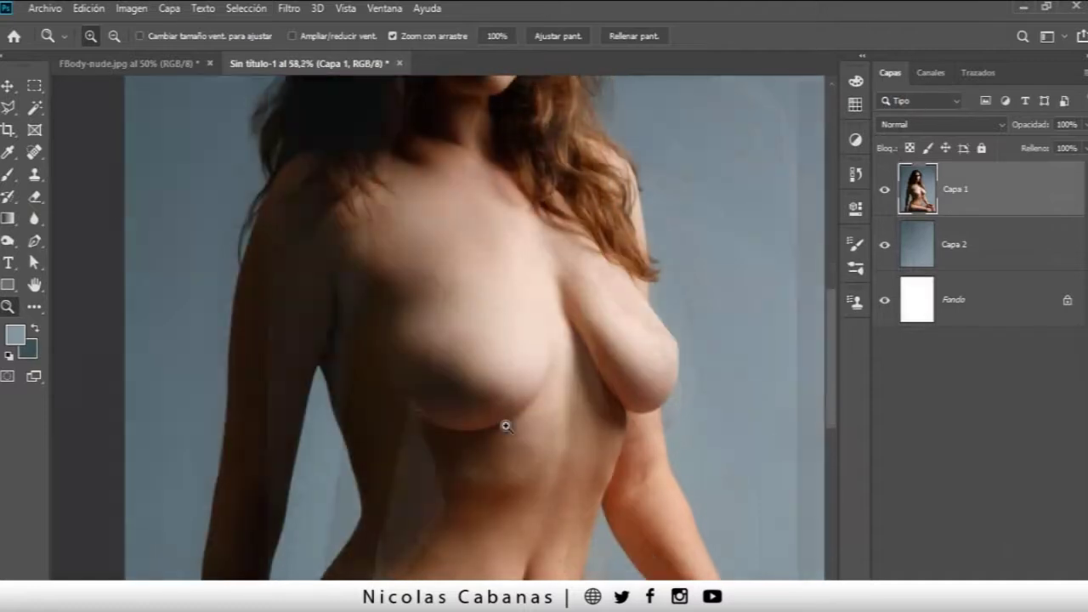
- Trace a closed Pen path around the leg outline
scroll(505, 425, up, 5)
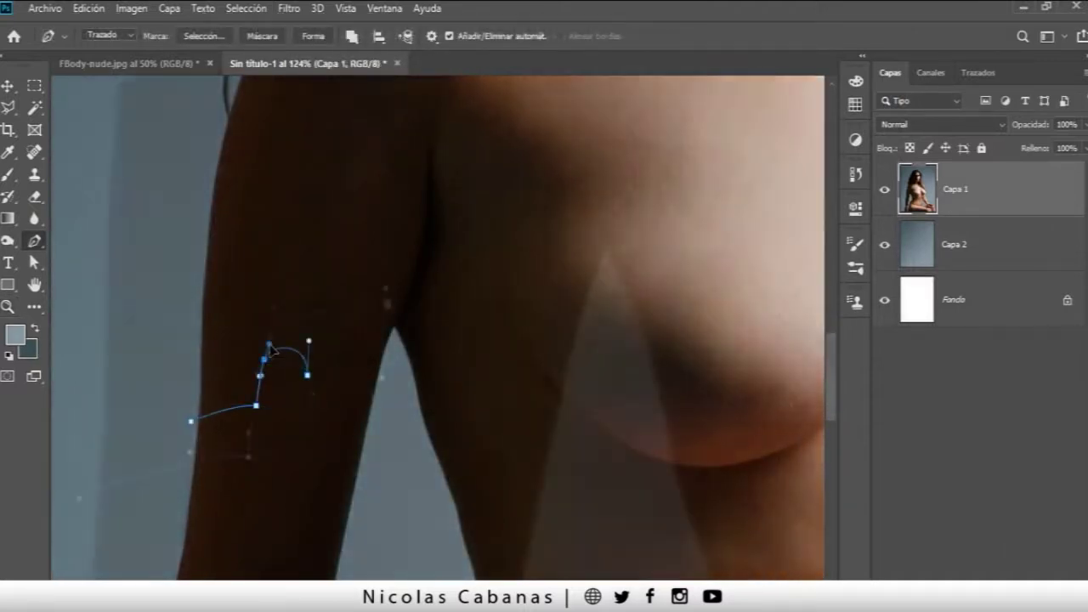
scroll(311, 397, up, 5)
click(451, 348)
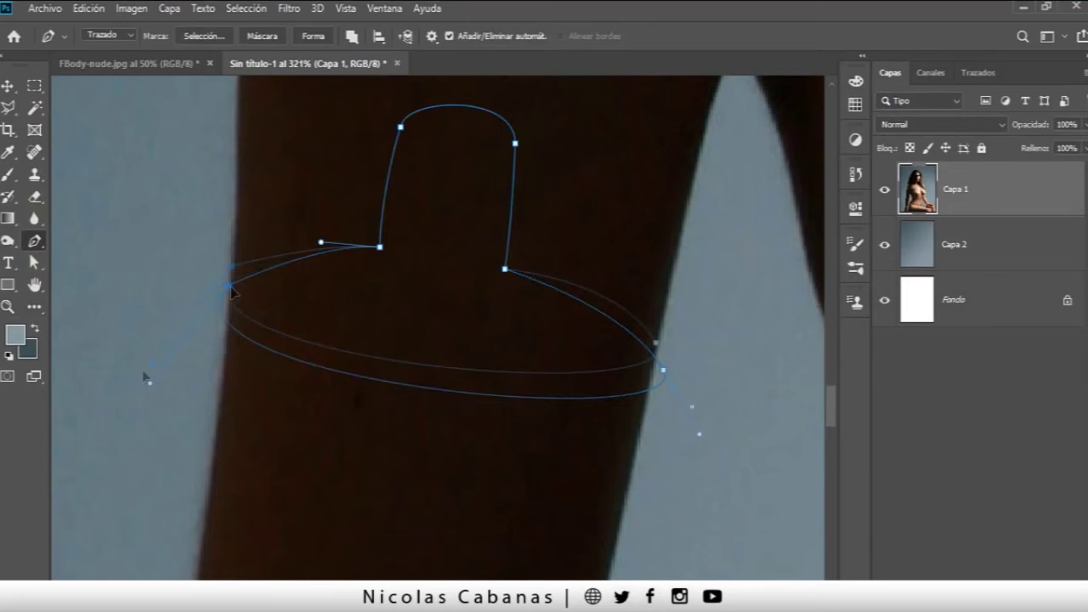
drag(146, 376, 175, 306)
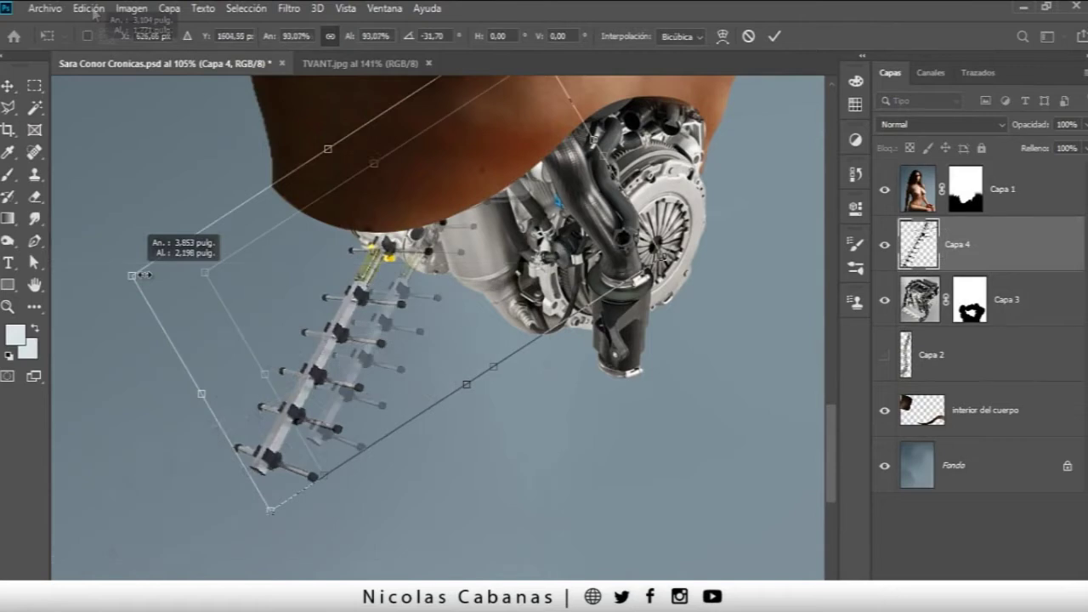
- Start warping Capa 4 and position the cables image under the torso
click(88, 9)
click(406, 498)
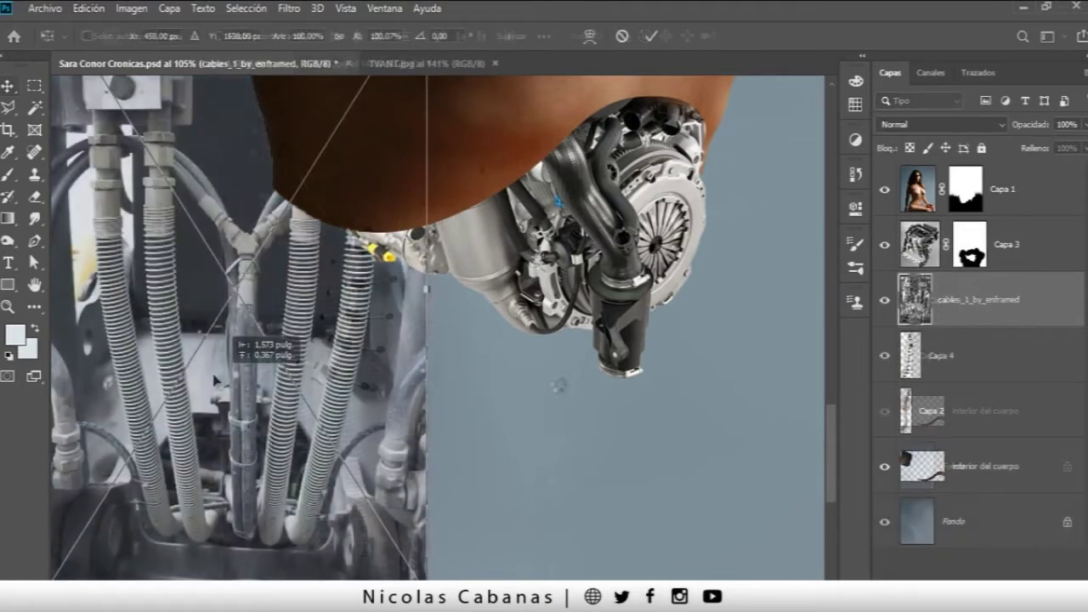
drag(341, 357, 360, 370)
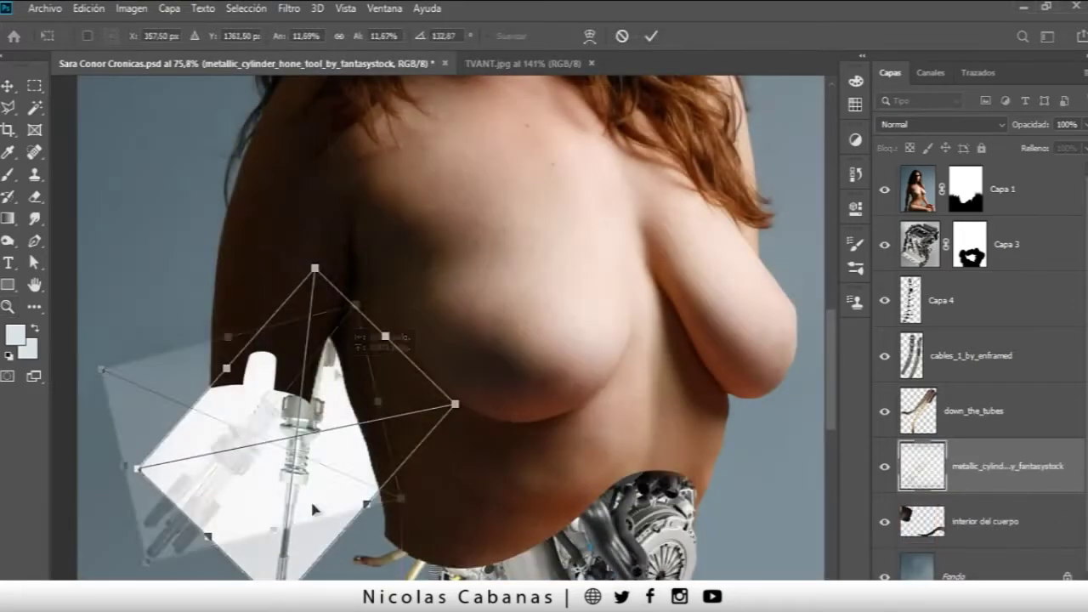
- Rotate and reshape the metal cylinder onto the arm, and set the Clone Stamp sample layers
drag(313, 508, 338, 374)
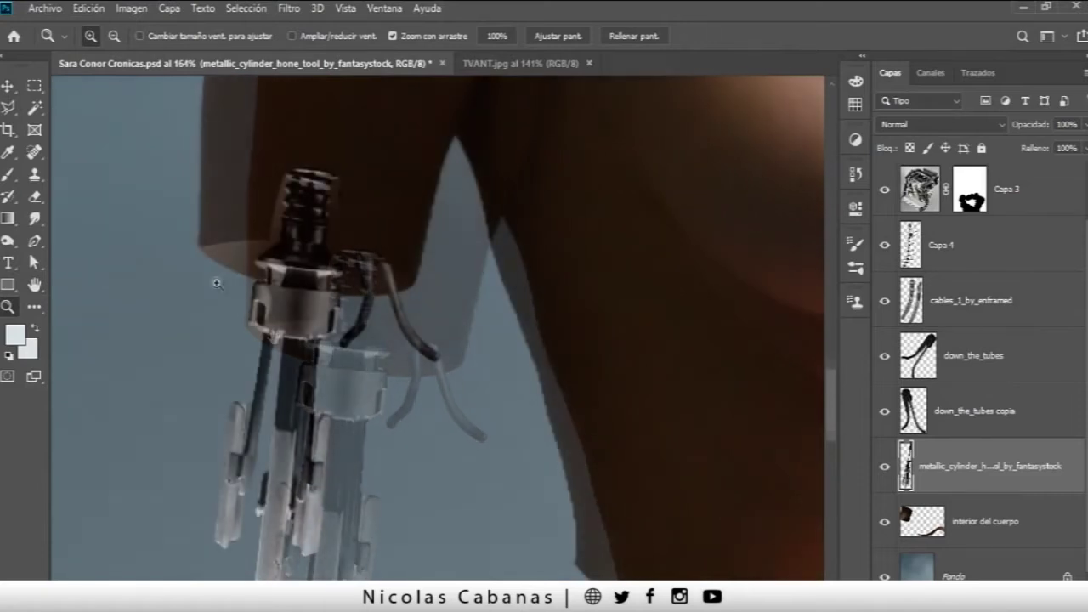
click(638, 36)
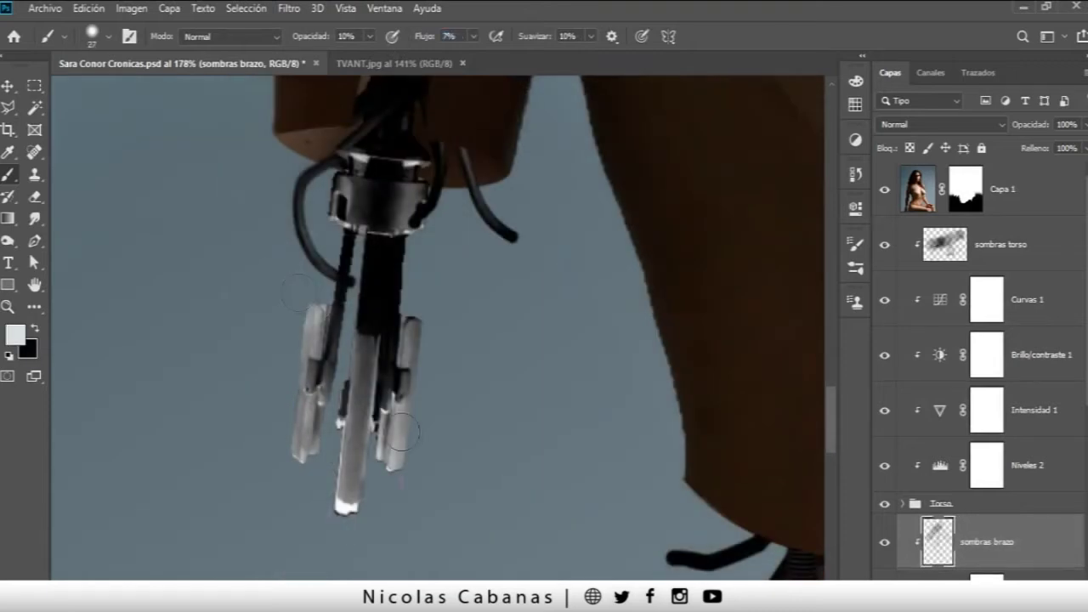
- Scroll up over the arm and torso area of the composite
scroll(383, 281, up, 4)
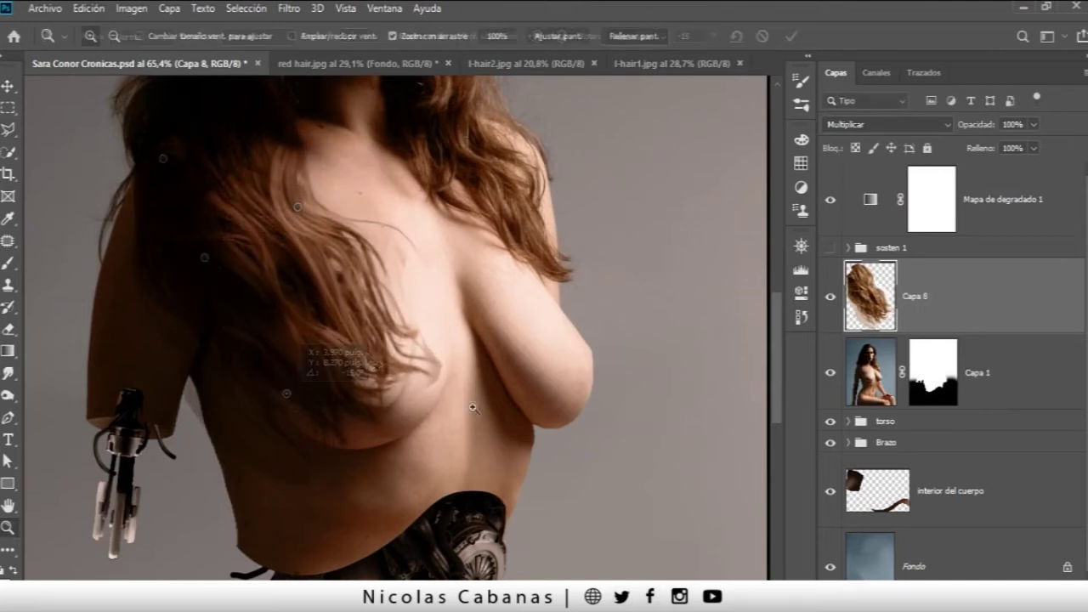
- Open Blending Options for the Capa 8 hair layer
double_click(981, 344)
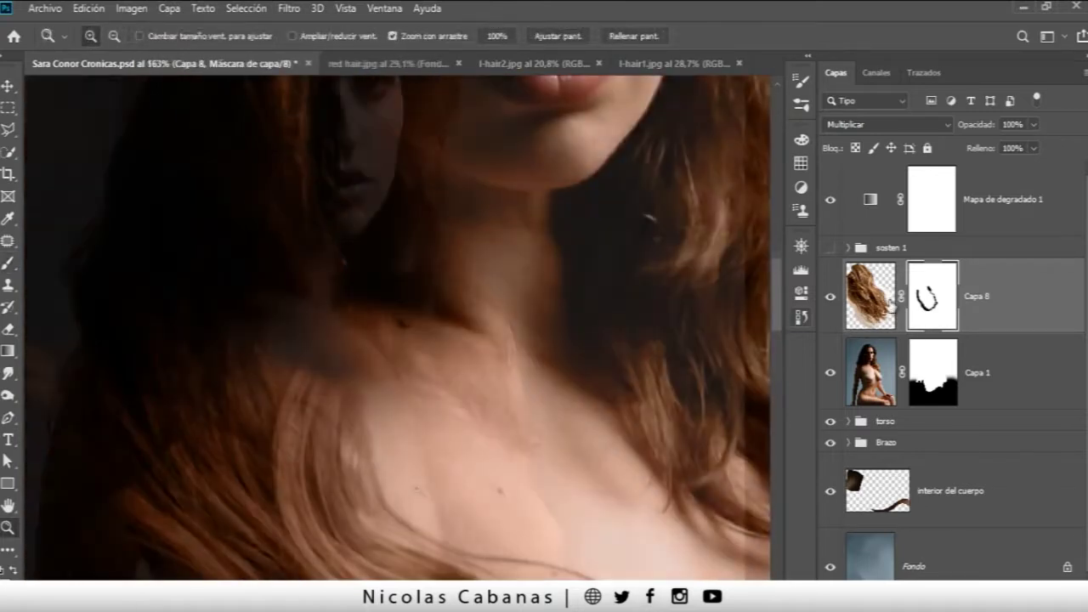
- Switch to the Brush to keep painting Capa 8's hair mask
key(b)
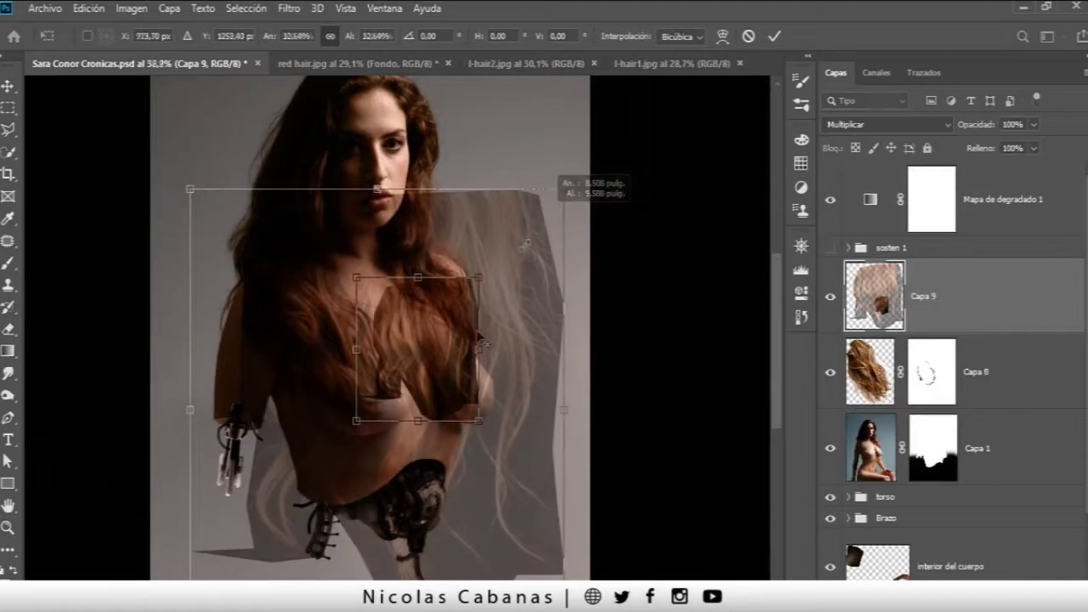
- Fit and commit the new hair piece over the chest, then shift the Capa 8 copy across the torso
mouse_move(519, 429)
mouse_down()
mouse_move(450, 393)
mouse_move(361, 544)
mouse_up()
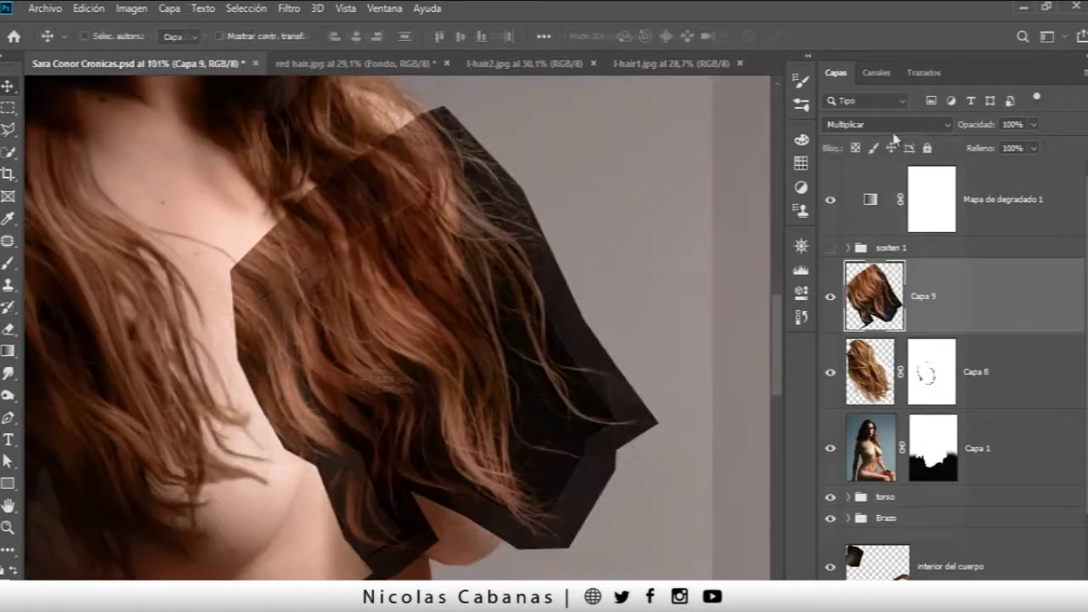
click(884, 125)
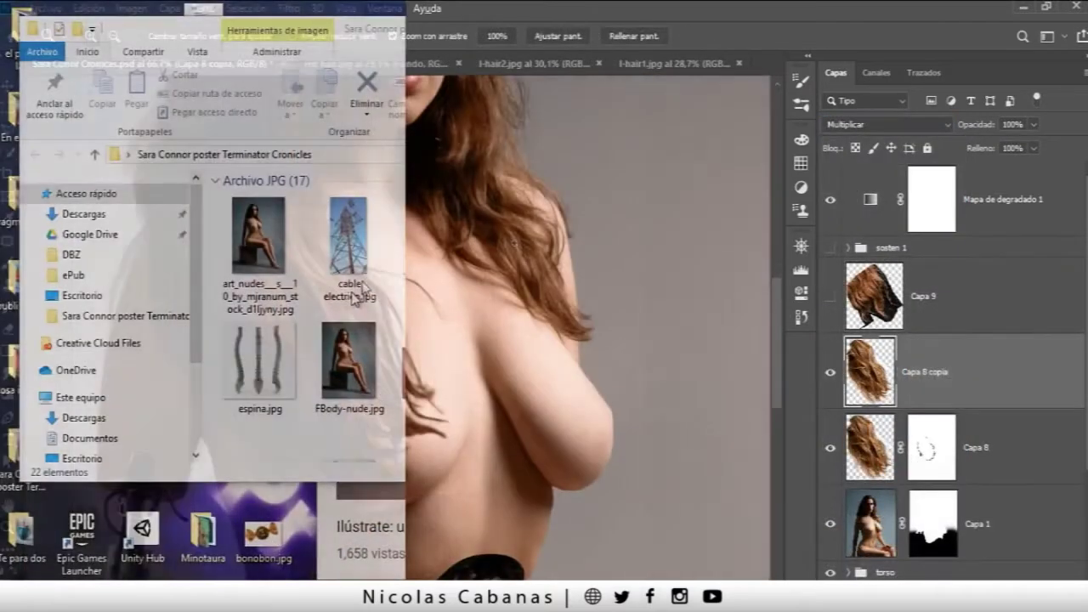
drag(554, 353, 516, 316)
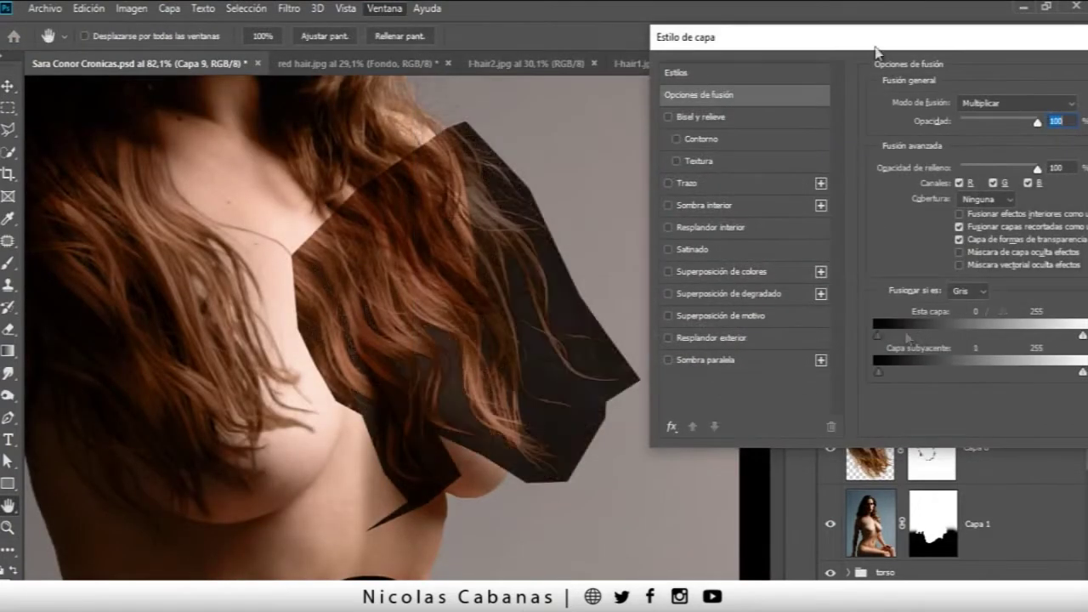
- In Capa 9's Layer Style, split the Blend If black point and preview the Luminosidad blend mode
drag(876, 51, 795, 53)
drag(796, 337, 906, 337)
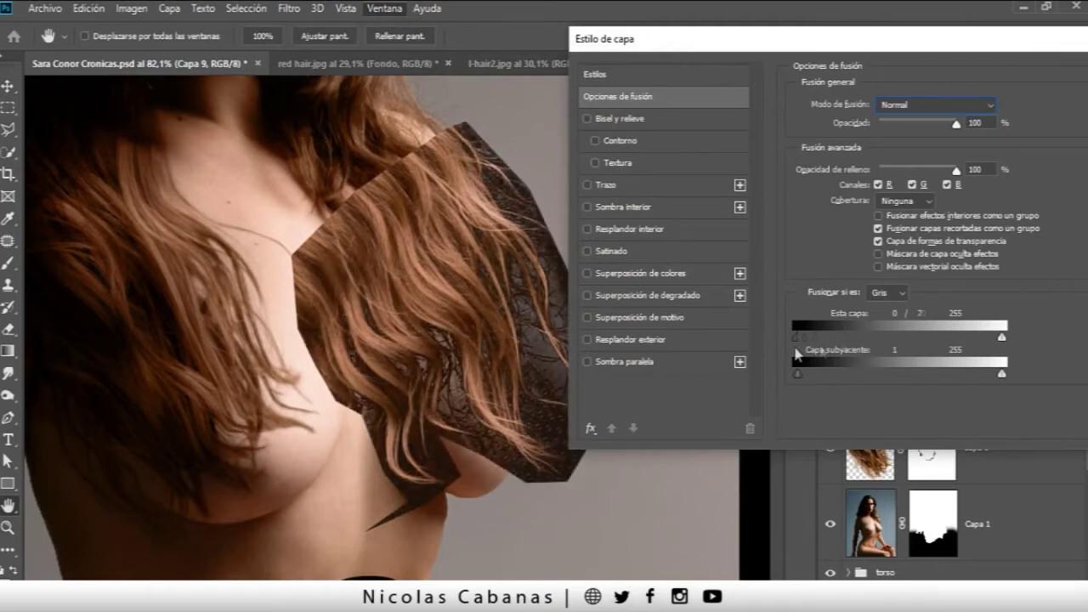
click(935, 104)
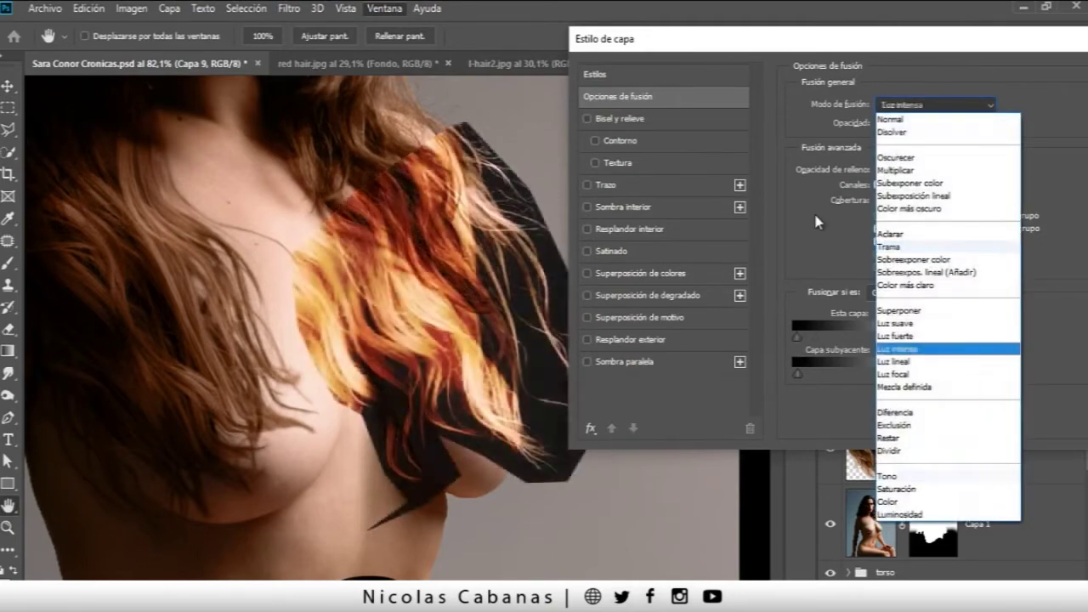
key(Down)
key(Down)
key(Down)
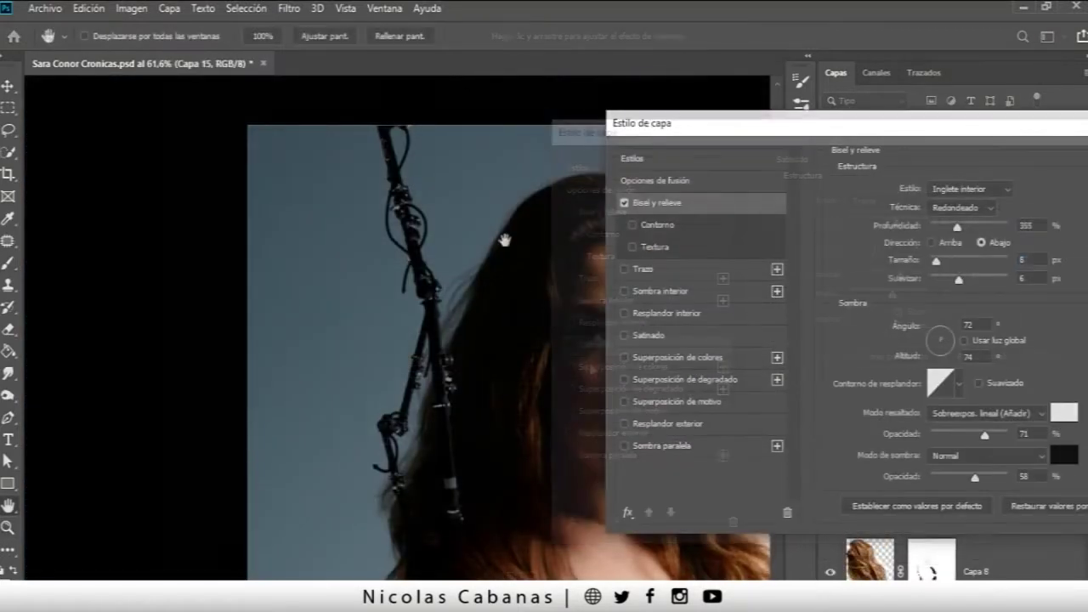
- Add an Inner Shadow effect to the rod layer
click(661, 291)
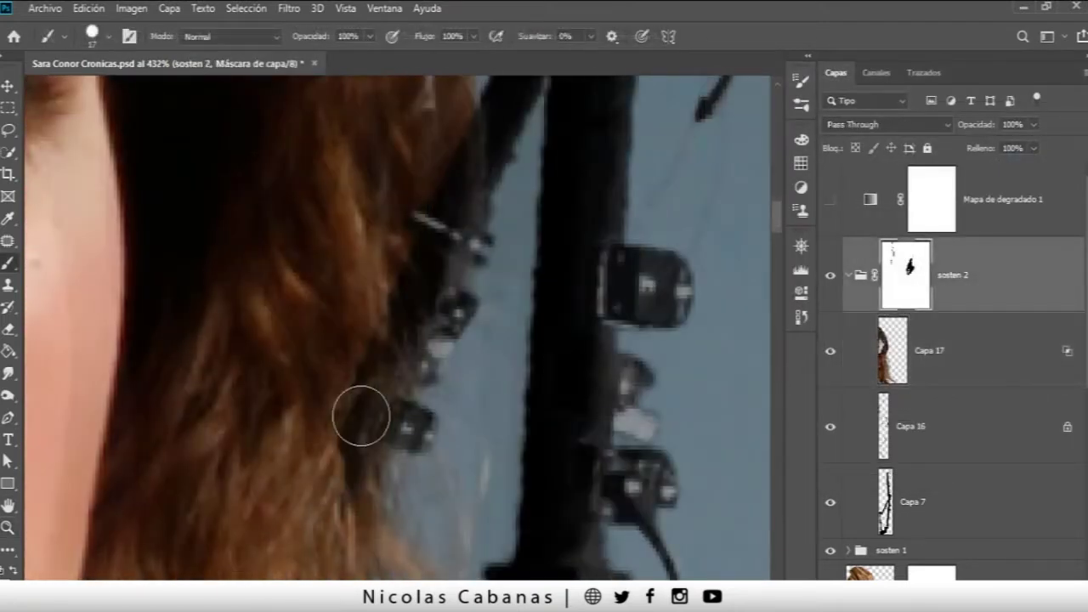
- Set the brush opacity to 70% to paint the sosten 2 group mask over the hair
key(7)
scroll(425, 432, down, 2)
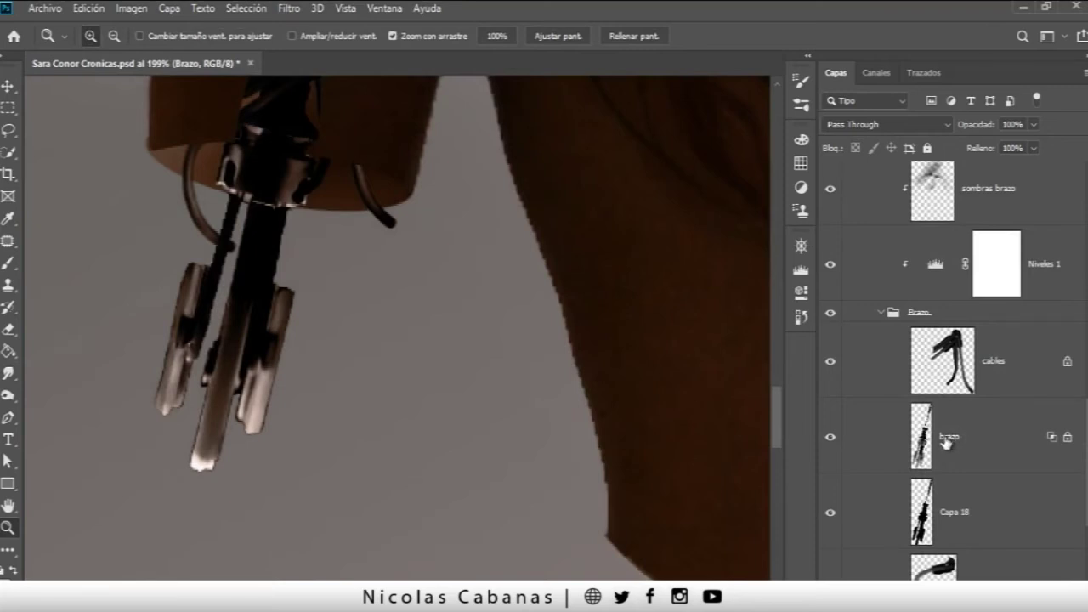
- Select the brazo arm layer for editing
click(937, 448)
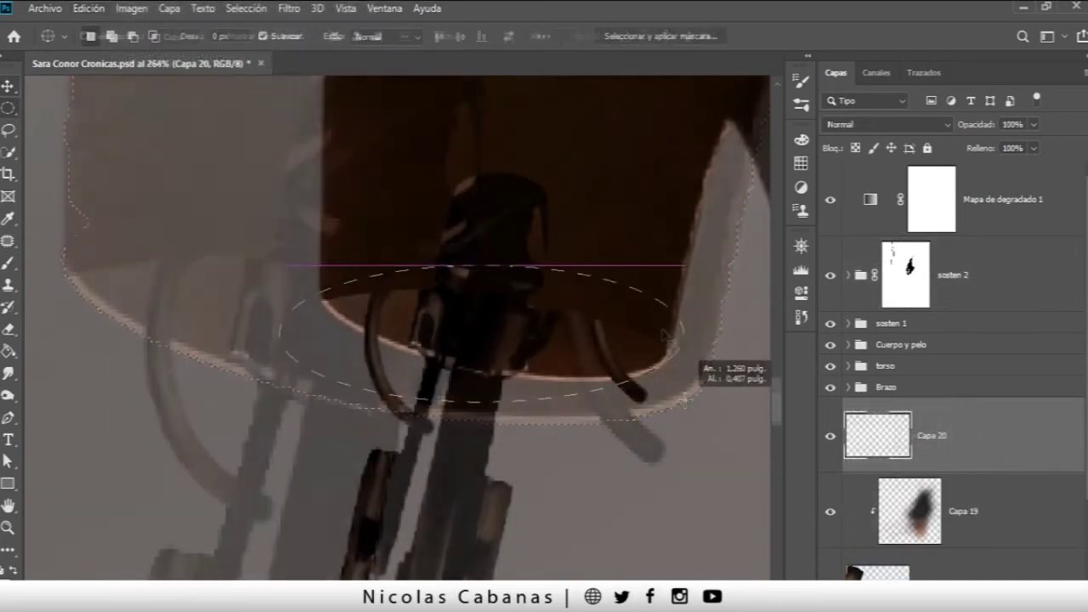
- Move the borde del brazo cortado layer up above the sosten groups
drag(961, 436, 993, 249)
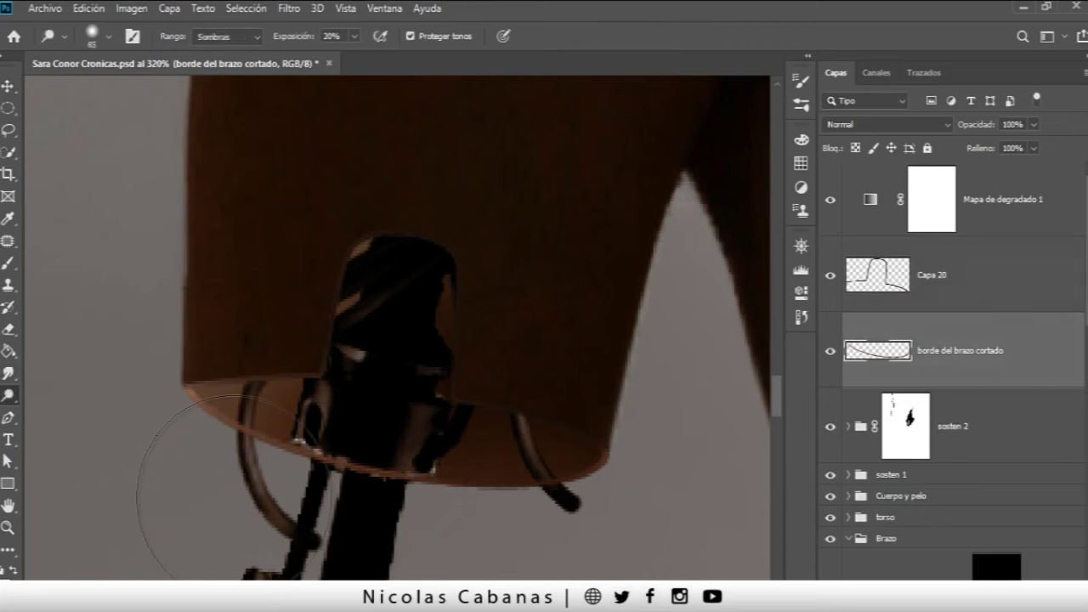
- Make Capa 20 the active layer and bring up the toning tools flyout
key(alt+bracketright)
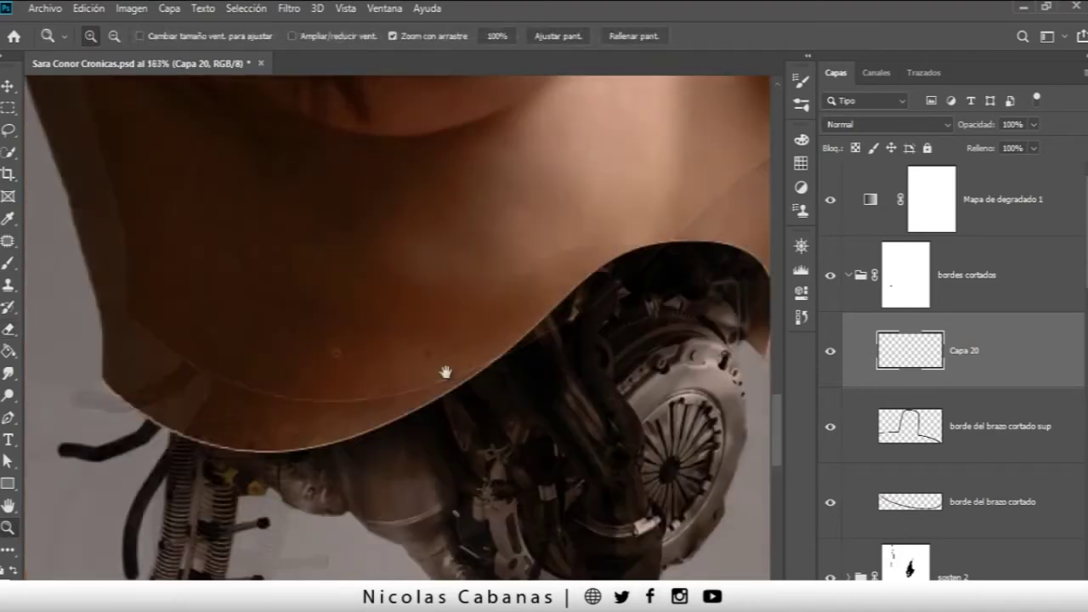
right_click(8, 395)
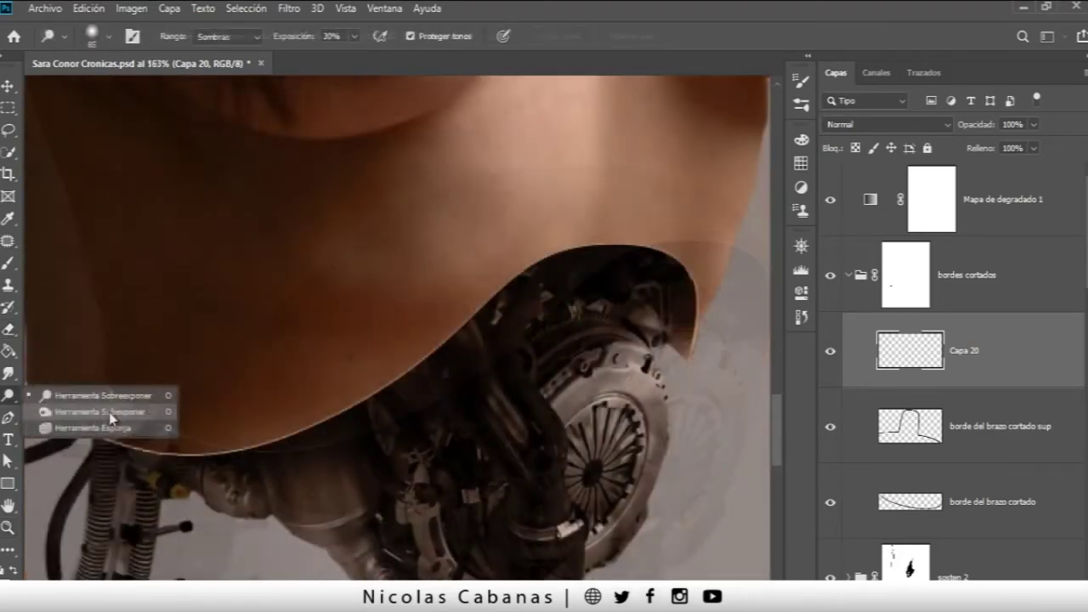
- Choose the Burn tool to darken the waist's cut edge
click(116, 416)
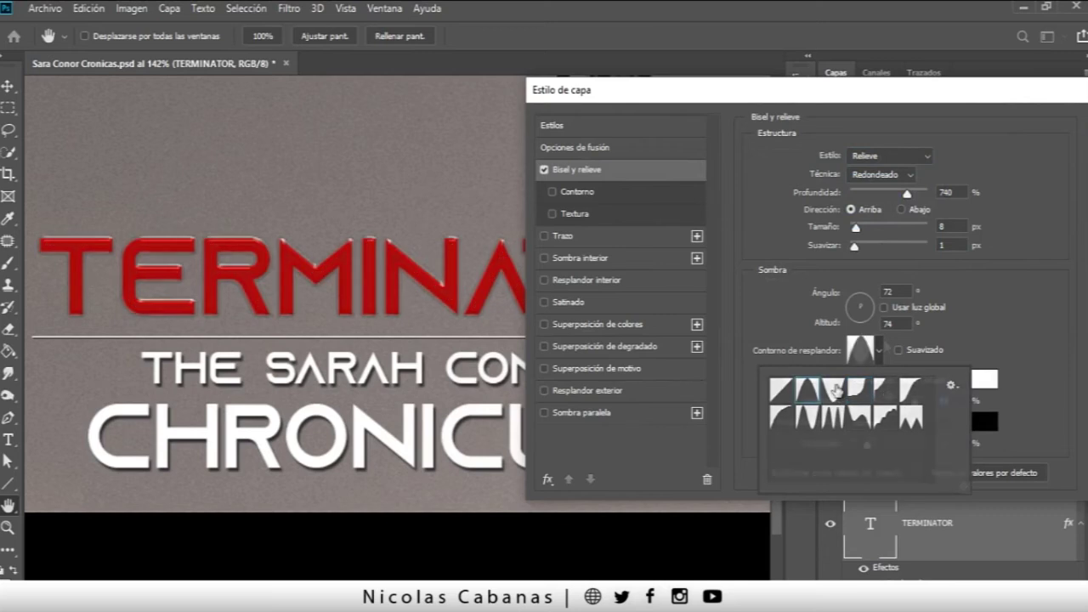
- Give the TERMINATOR bevel a U-shaped Gloss Contour
double_click(836, 389)
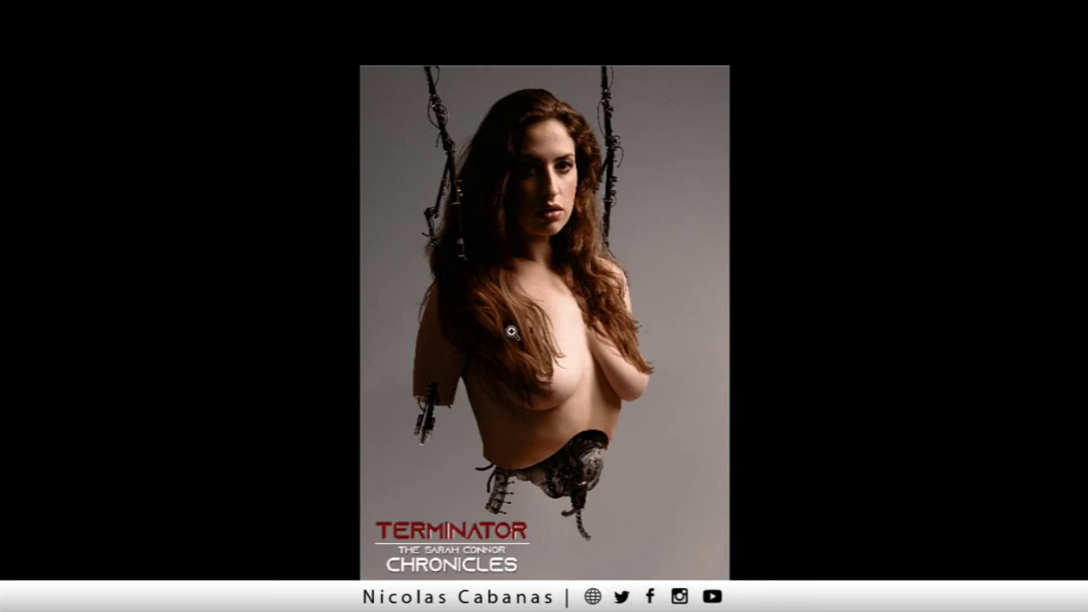
scroll(512, 331, up, 2)
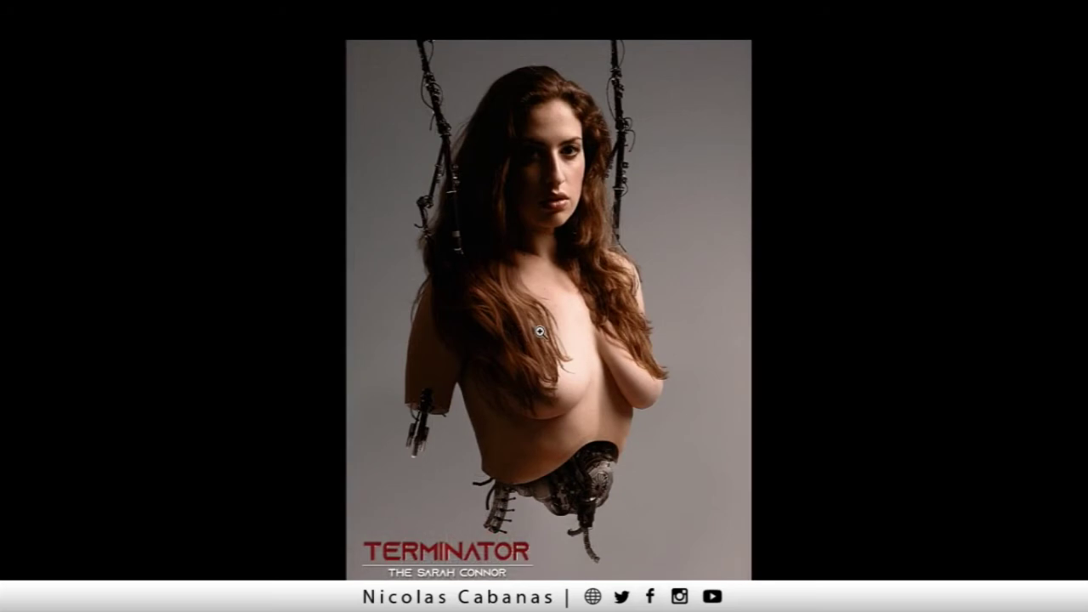
scroll(539, 331, up, 1)
scroll(537, 325, up, 2)
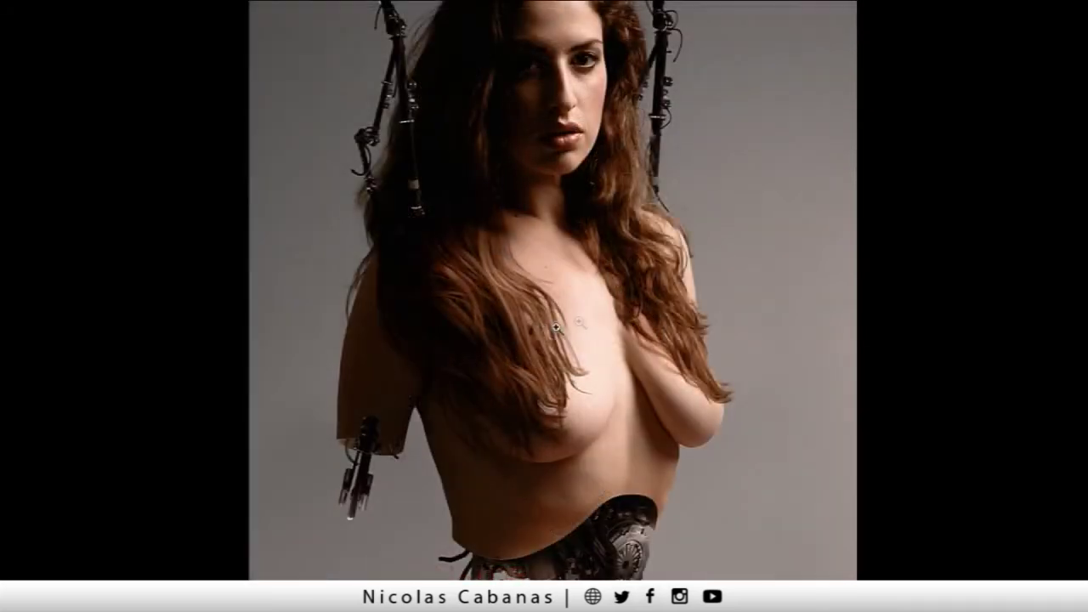